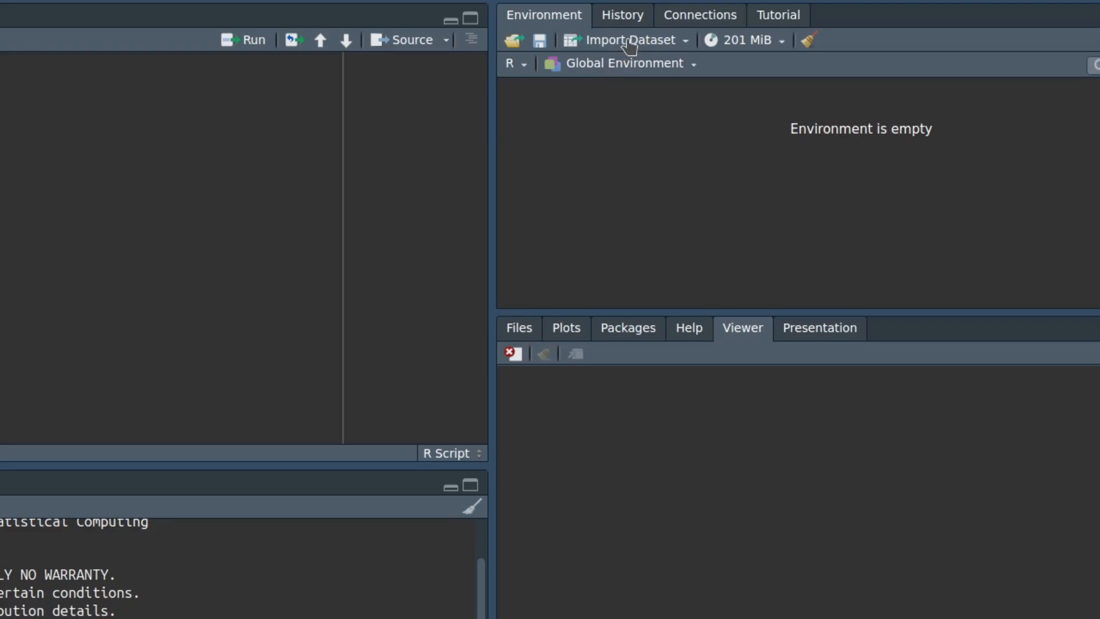
# Step: Start an SPSS data import and browse to the GSS folder inside writing/z-data sets
pyautogui.click(630, 46)
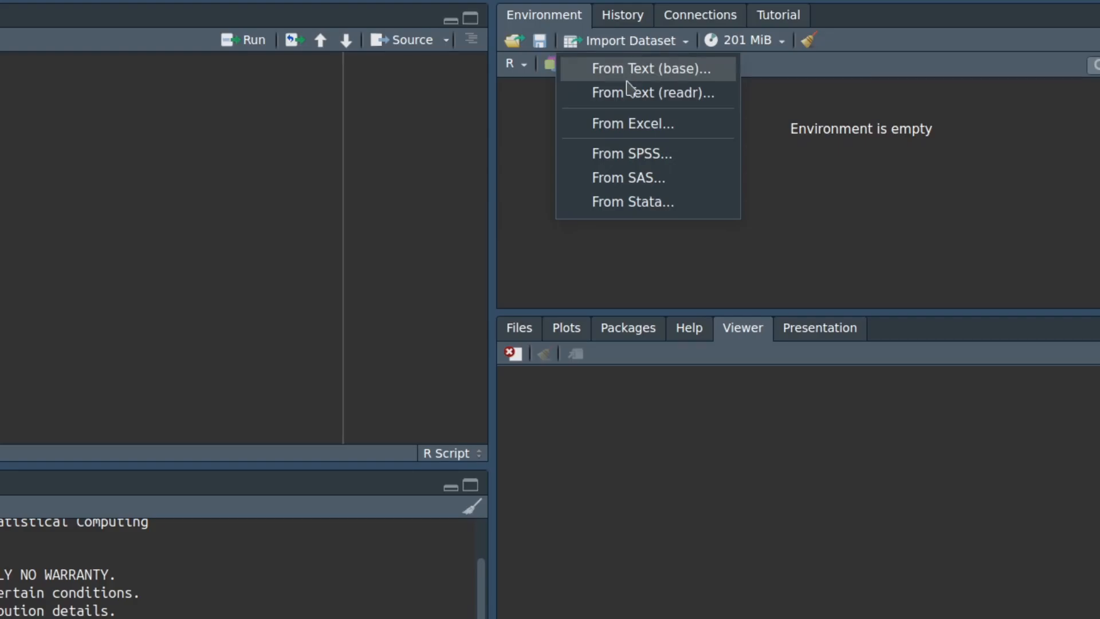
pyautogui.click(639, 154)
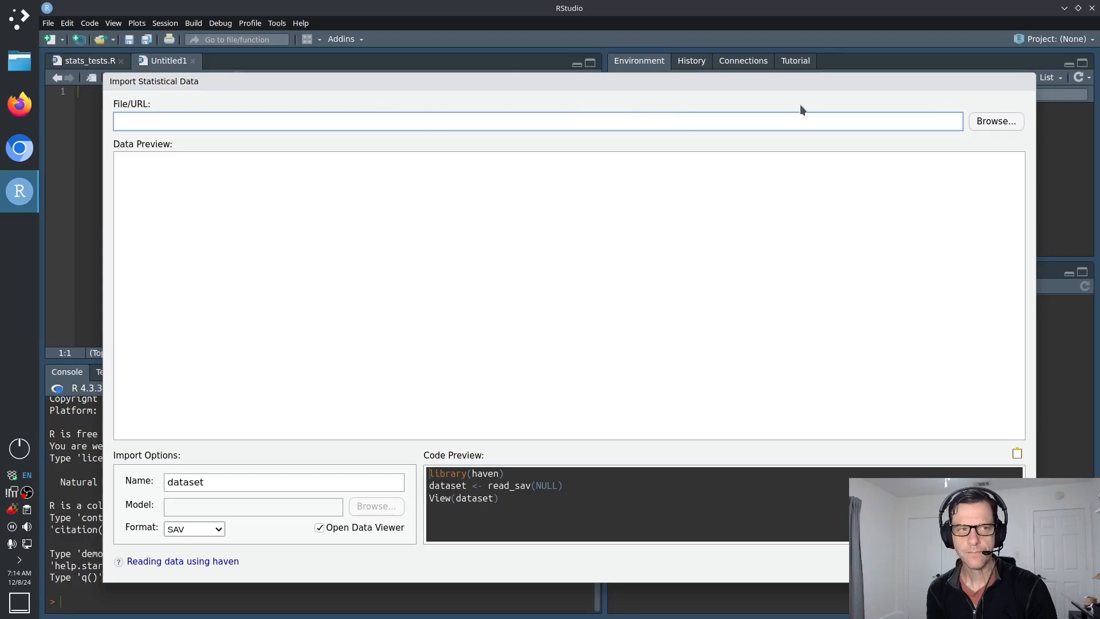
pyautogui.click(990, 121)
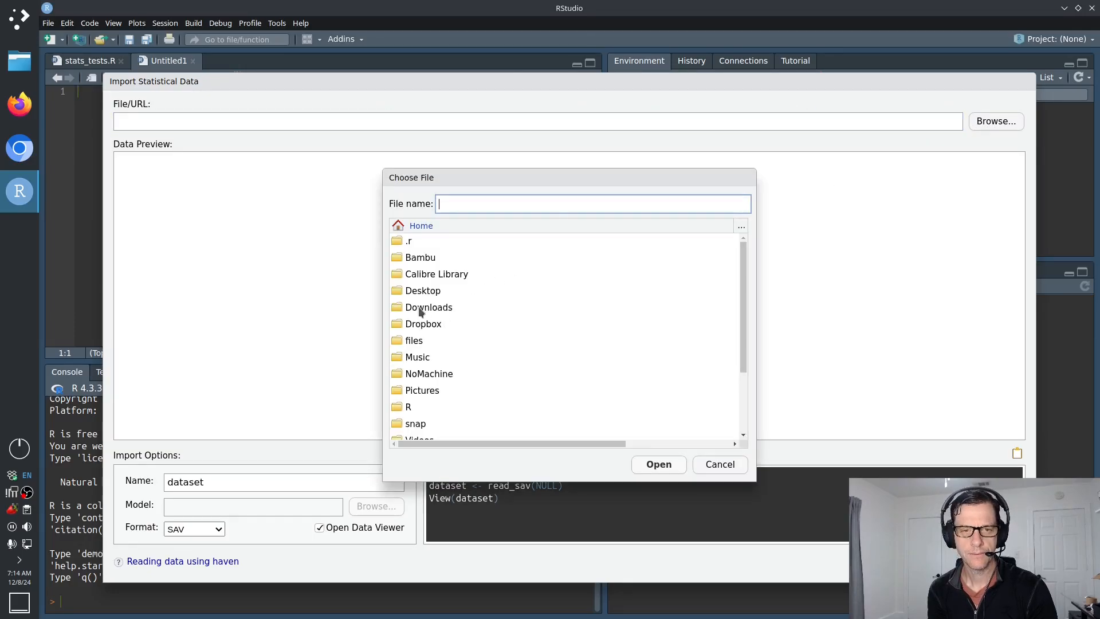
pyautogui.doubleClick(425, 324)
pyautogui.doubleClick(428, 325)
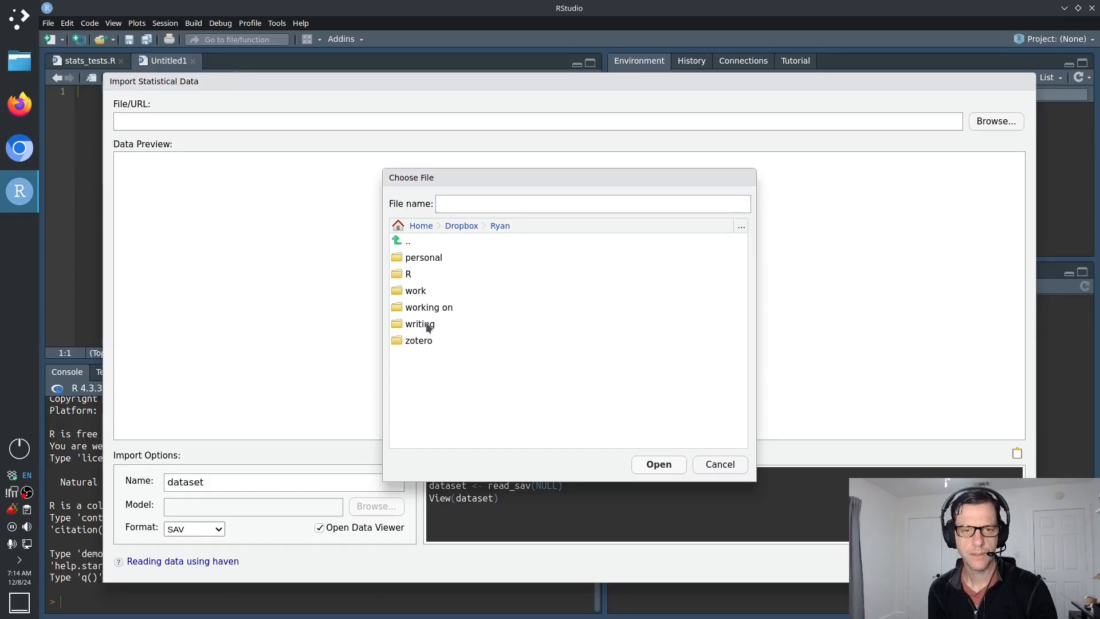
pyautogui.doubleClick(430, 327)
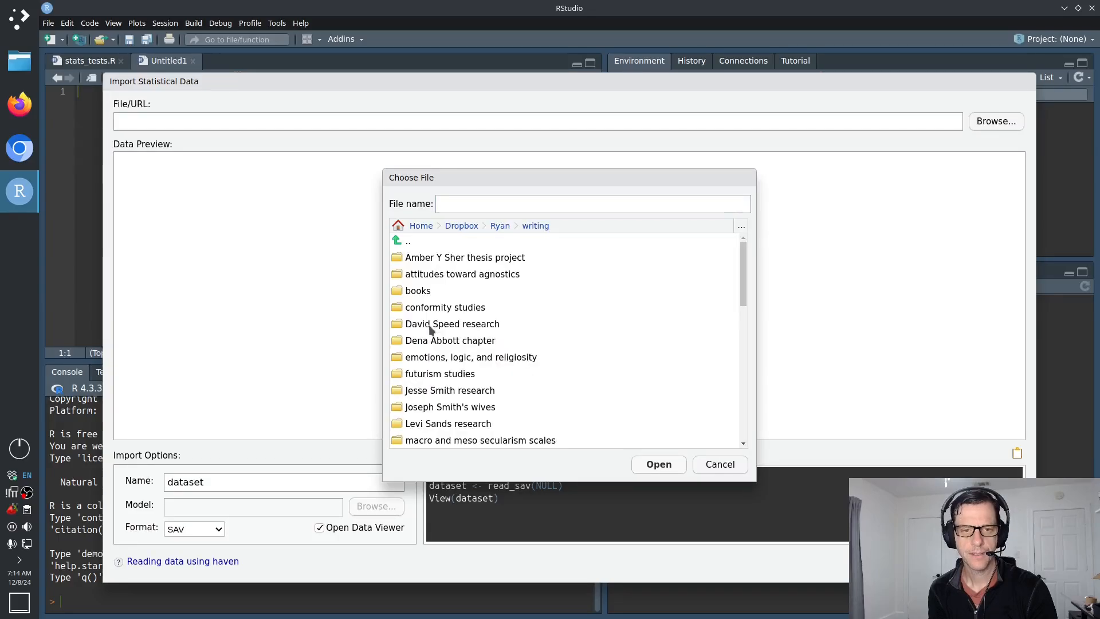
pyautogui.scroll(-10, 431, 328)
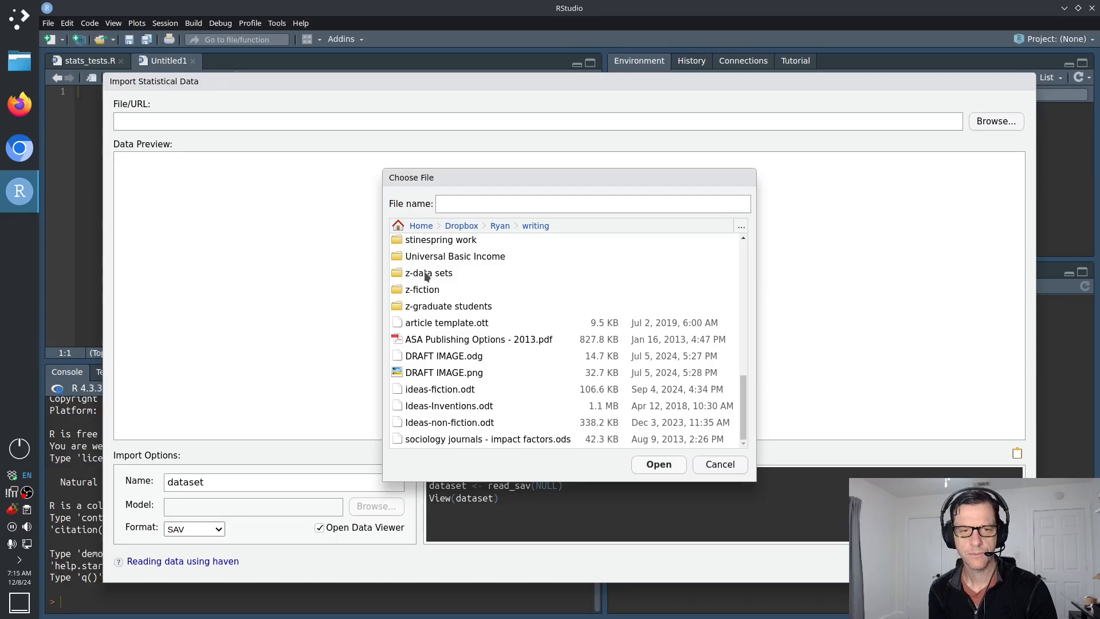
pyautogui.doubleClick(427, 275)
pyautogui.click(416, 342)
pyautogui.doubleClick(416, 342)
# Step: Import GSS2010.sav as the dataset GSS2010 and close its data view
pyautogui.scroll(-3, 474, 360)
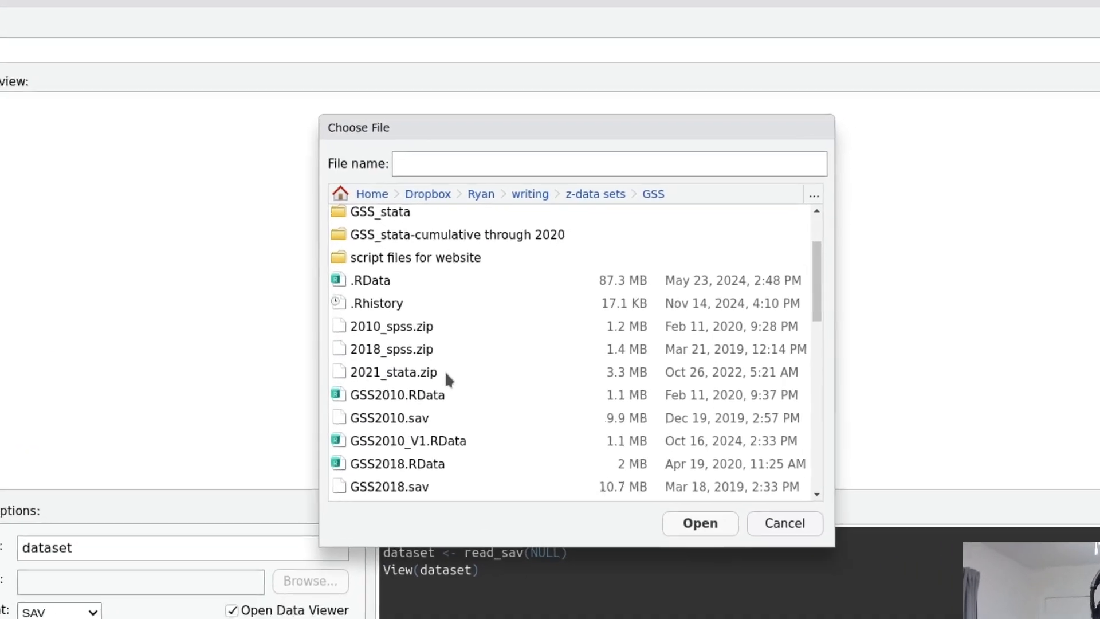
pyautogui.click(361, 325)
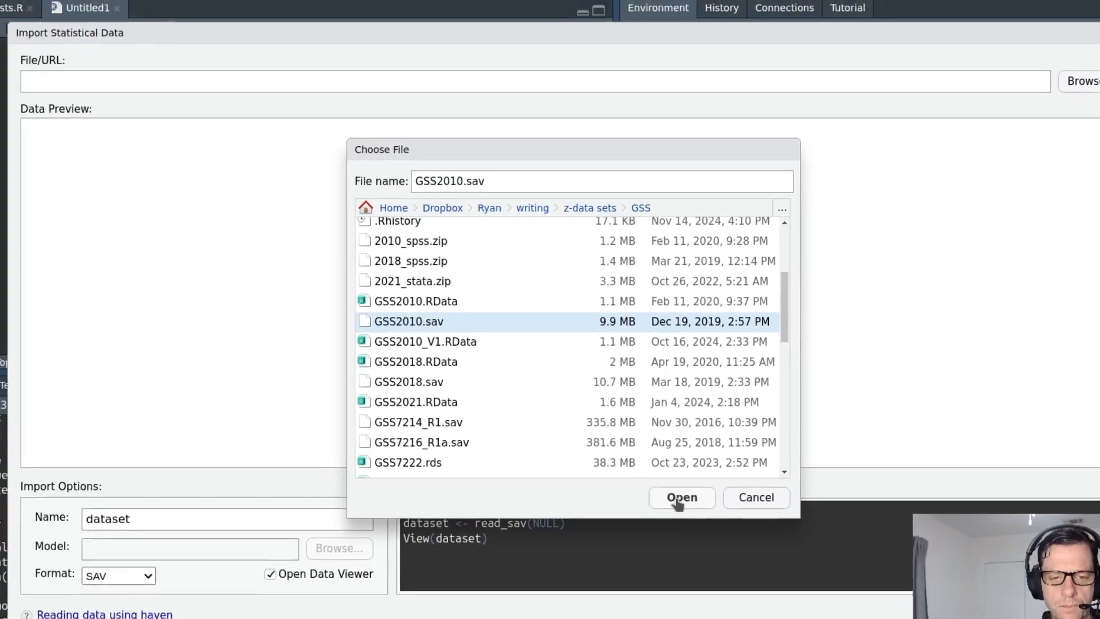
pyautogui.click(694, 521)
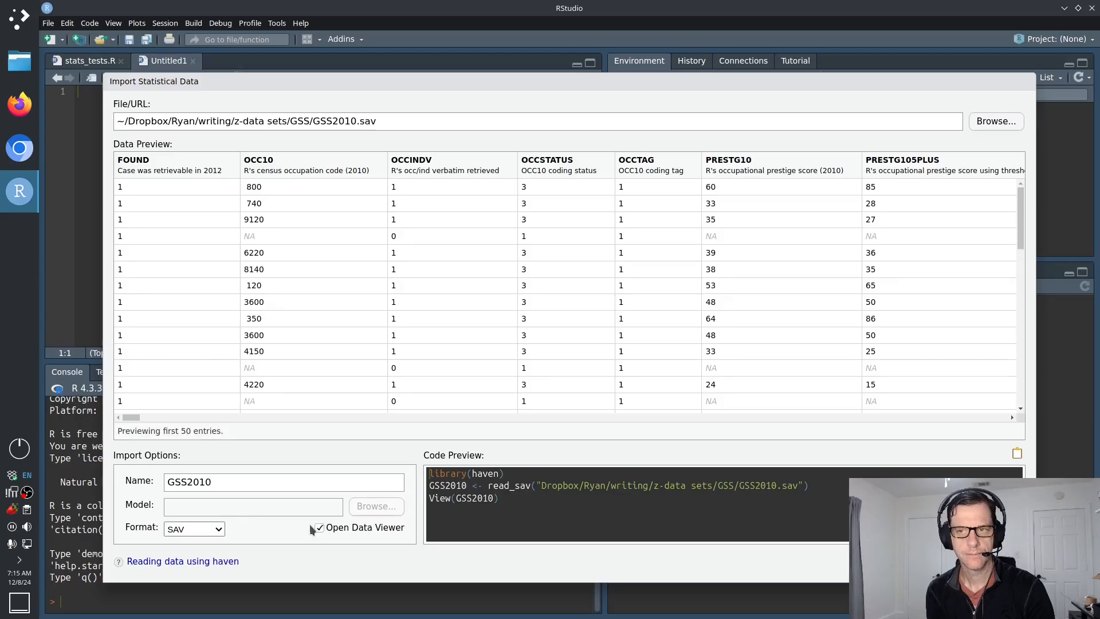
pyautogui.click(219, 481)
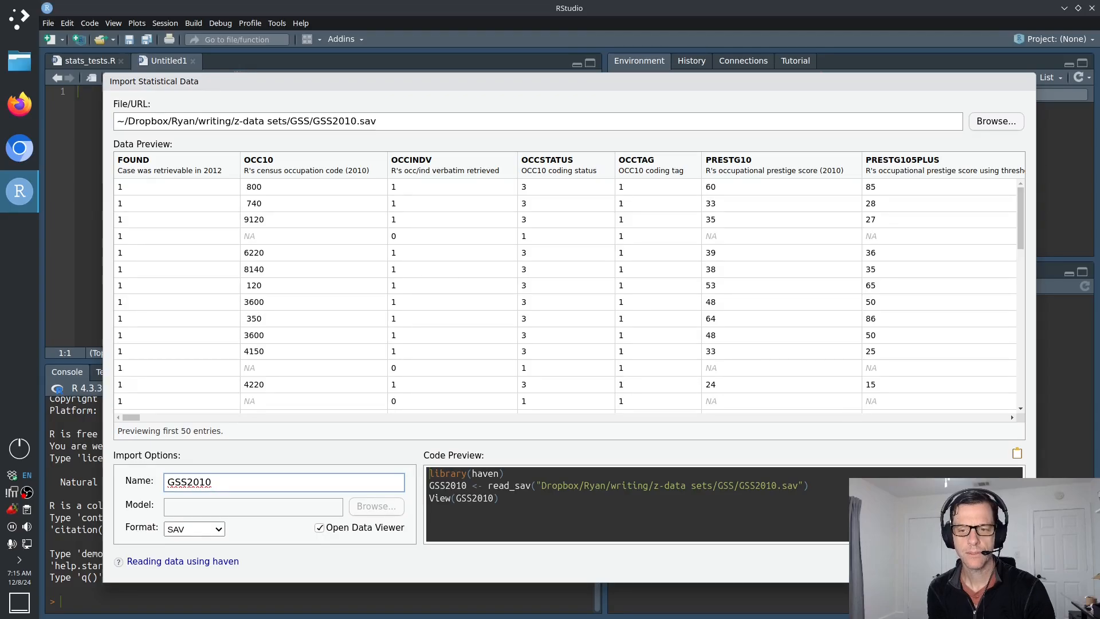
pyautogui.press('Return')
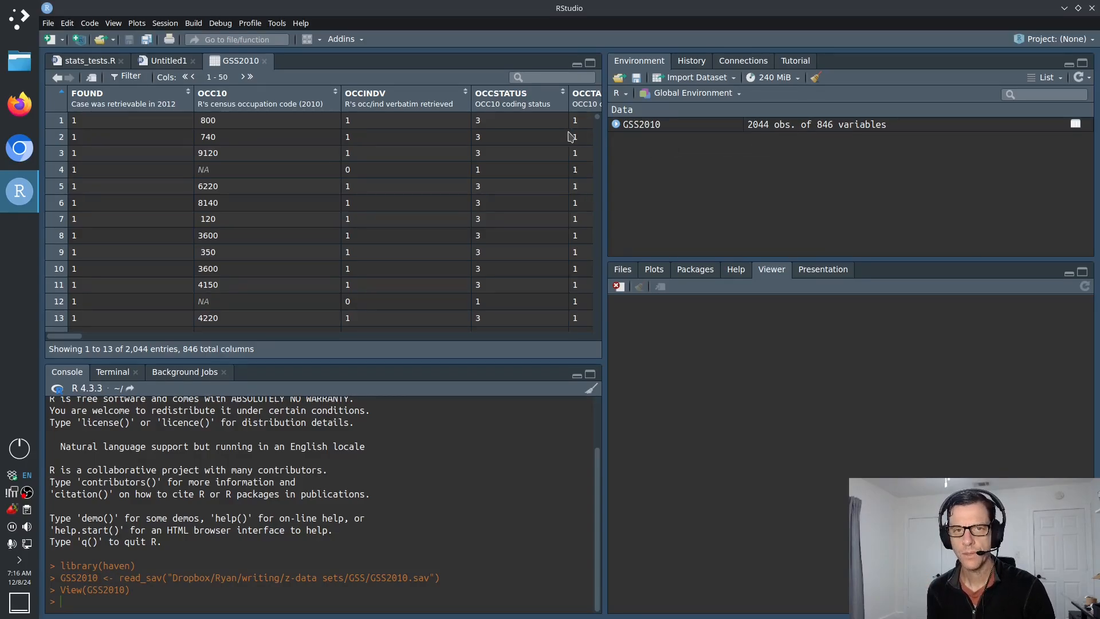
pyautogui.click(264, 61)
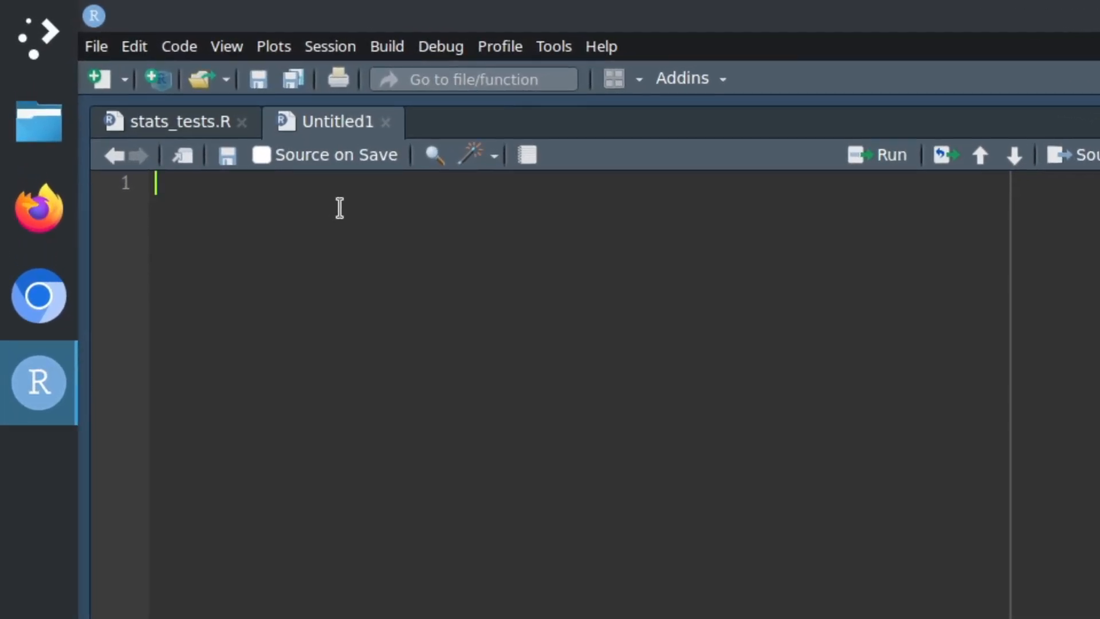
# Step: Write rm(GSS2010) on the first line of the untitled script and run it to remove the dataset
pyautogui.write('rm')
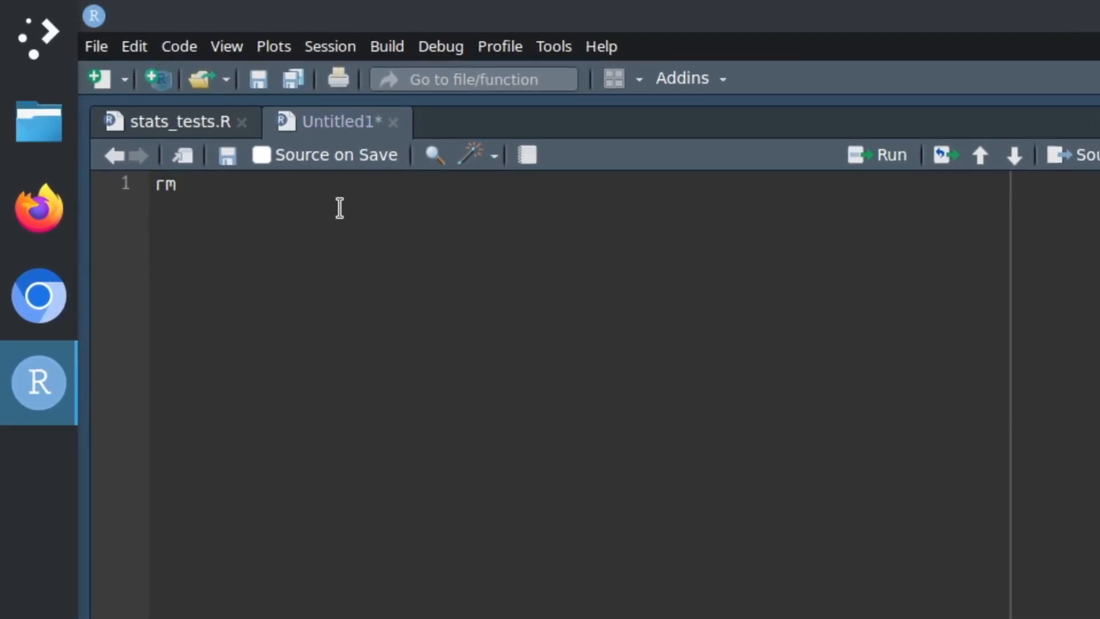
pyautogui.write('(')
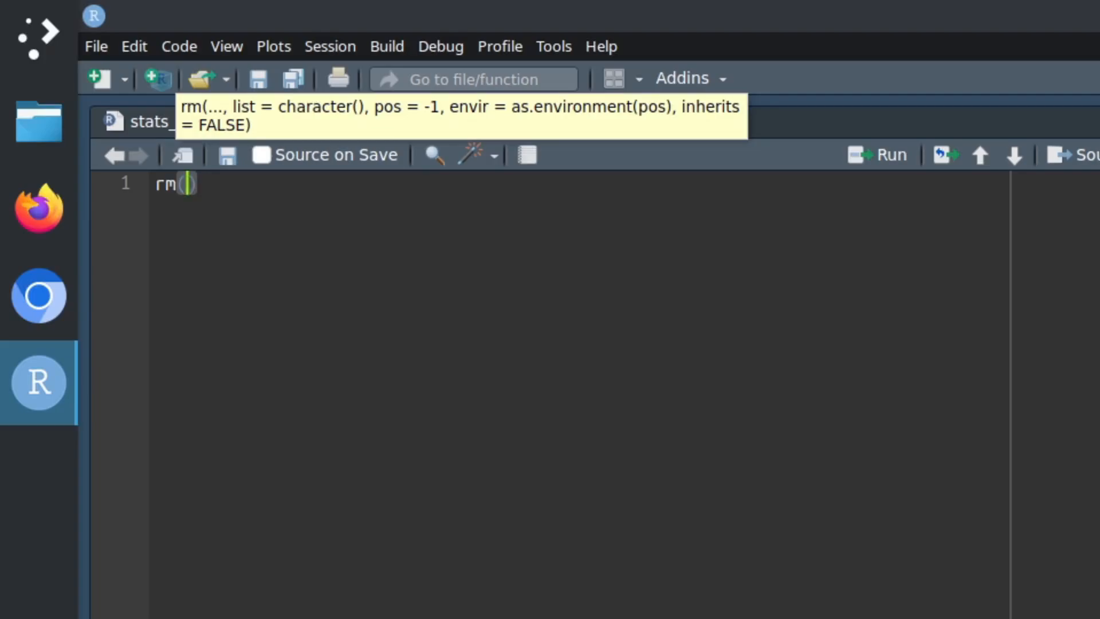
pyautogui.write('GSS')
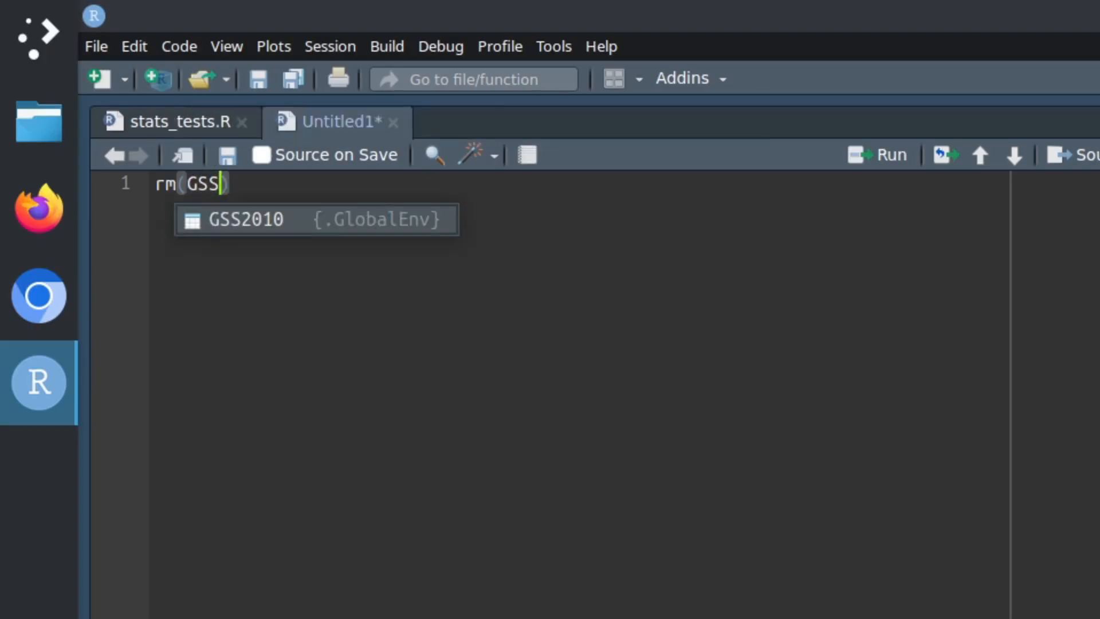
pyautogui.press('Tab')
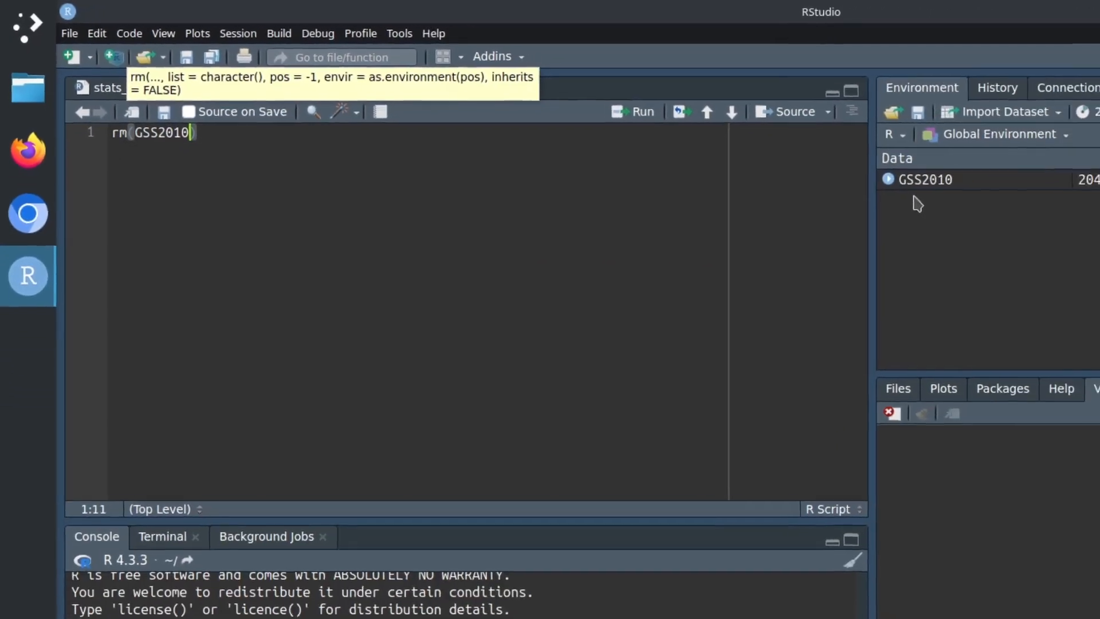
pyautogui.press('Right')
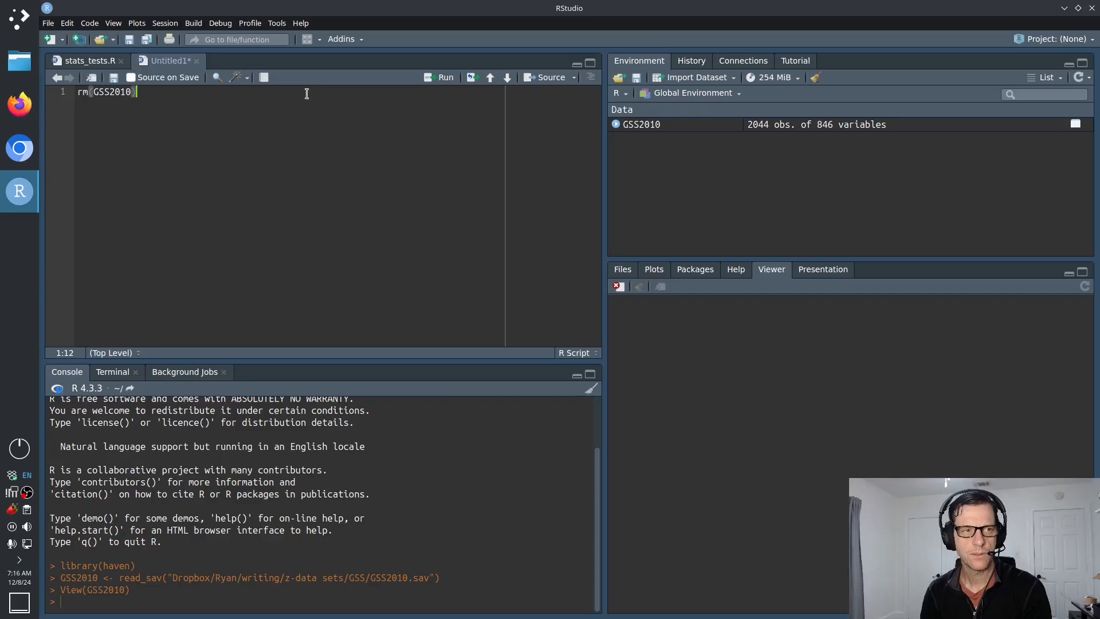
pyautogui.hotkey('ctrl', 'Return')
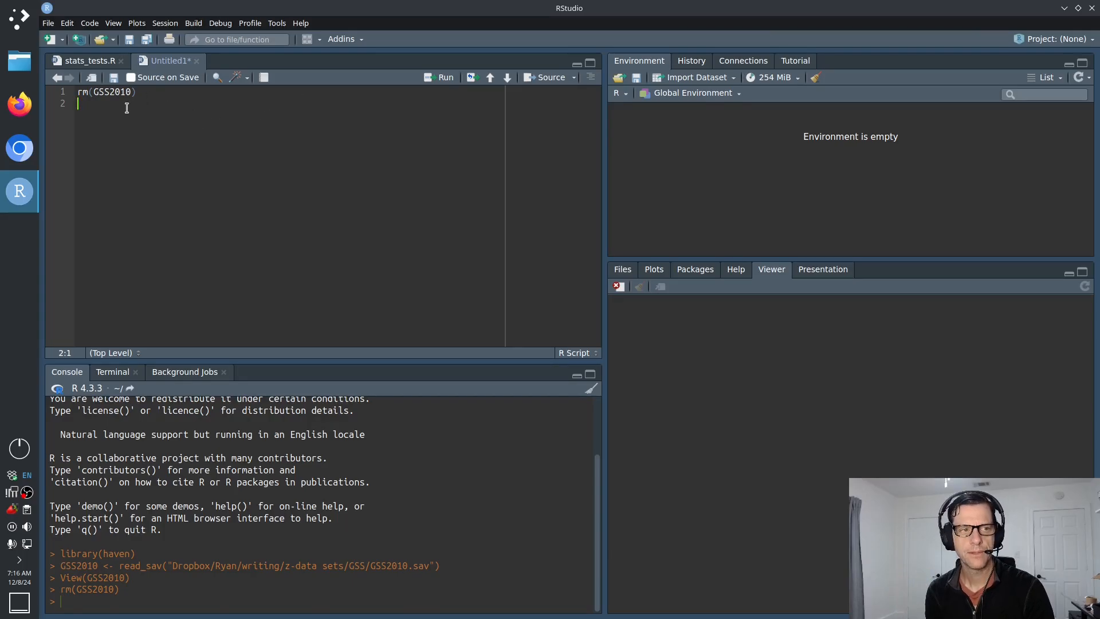
# Step: Copy the library(haven), read_sav and View(GSS2010) commands from the console into the script below rm(GSS2010)
pyautogui.moveTo(138, 578); pyautogui.dragTo(63, 552)
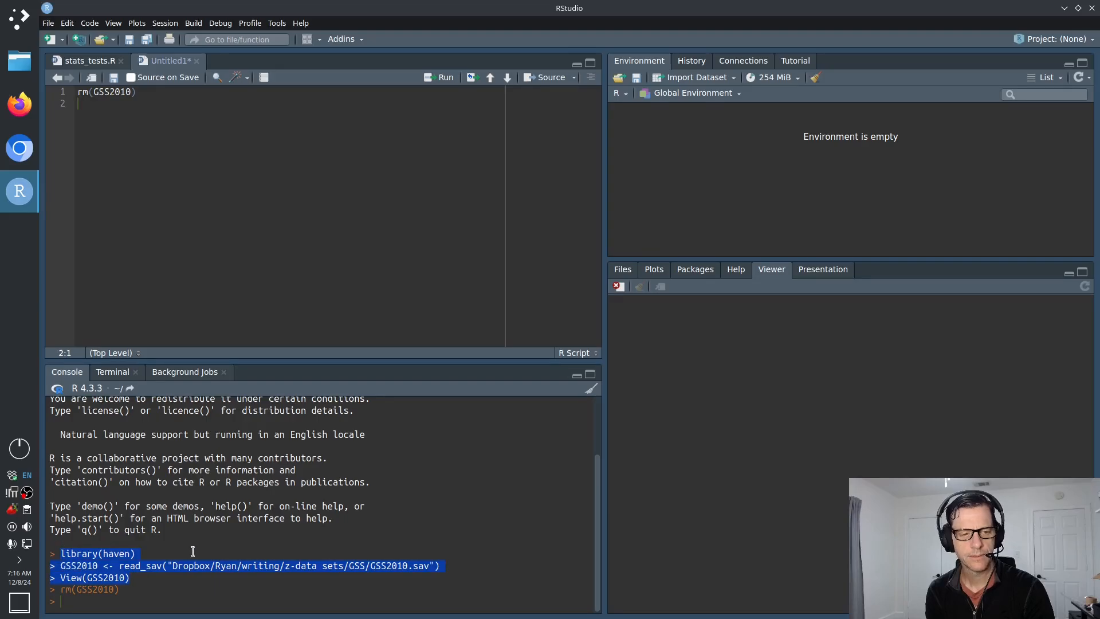
pyautogui.click(152, 179)
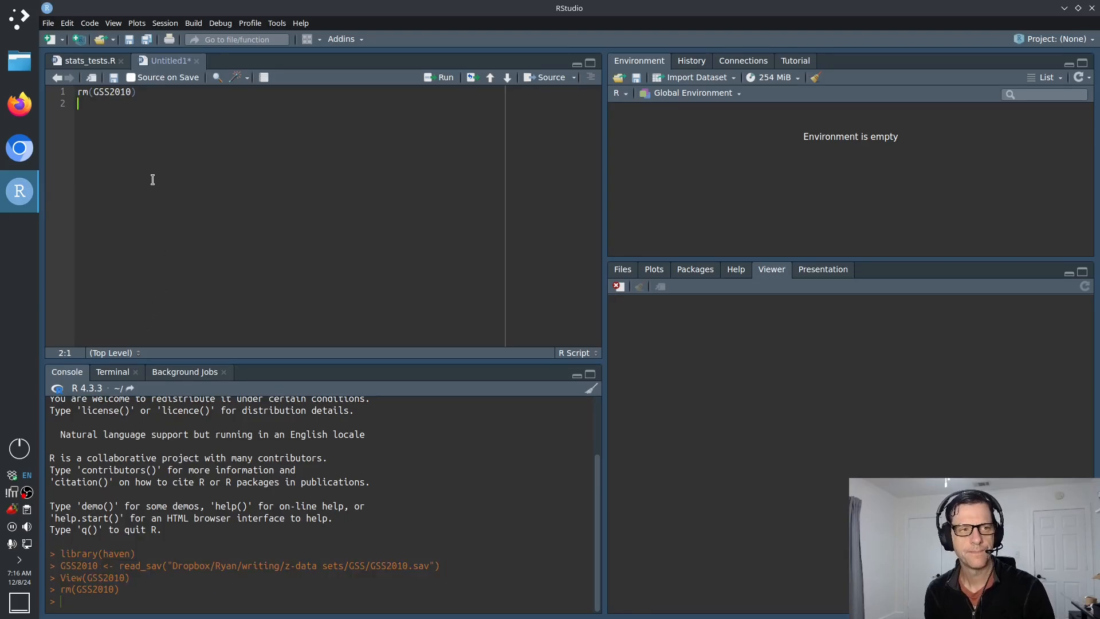
pyautogui.write('library(haven) > GSS2010 <- read_sav("Dropbox/Ryan/writing/z-data sets/GSS/GSS2010.sav") > View(GSS2010)')
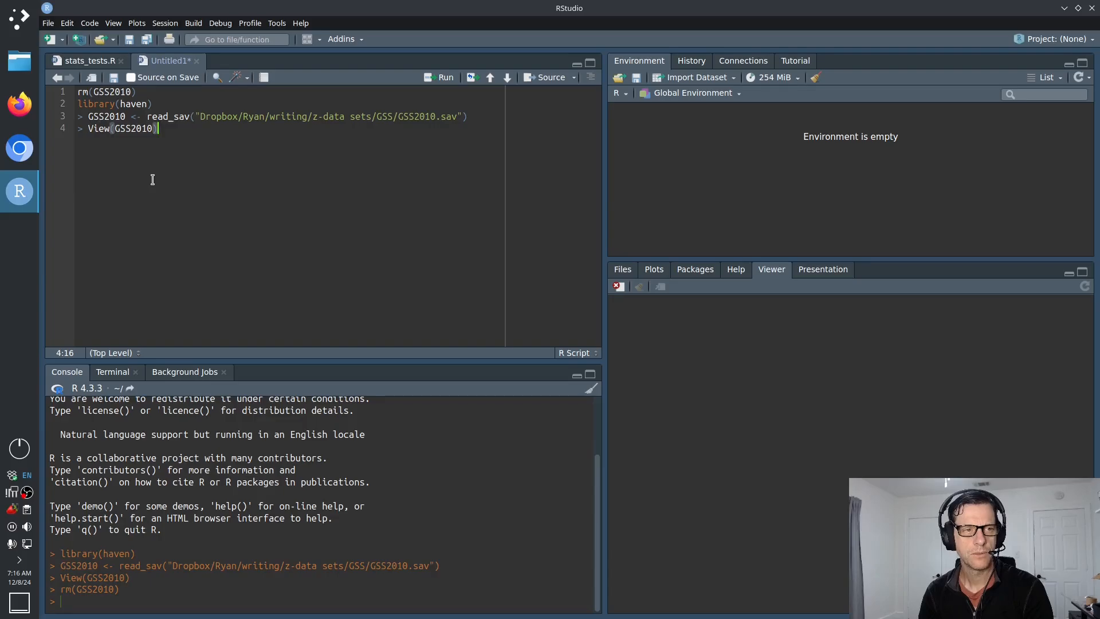
# Step: Remove the leading "> " prompt characters from the read_sav and View(GSS2010) lines in the script
pyautogui.press('Up')
pyautogui.press('Up')
pyautogui.press('Right')
pyautogui.press('Delete')
pyautogui.press('Delete')
pyautogui.press('Down')
pyautogui.press('Delete')
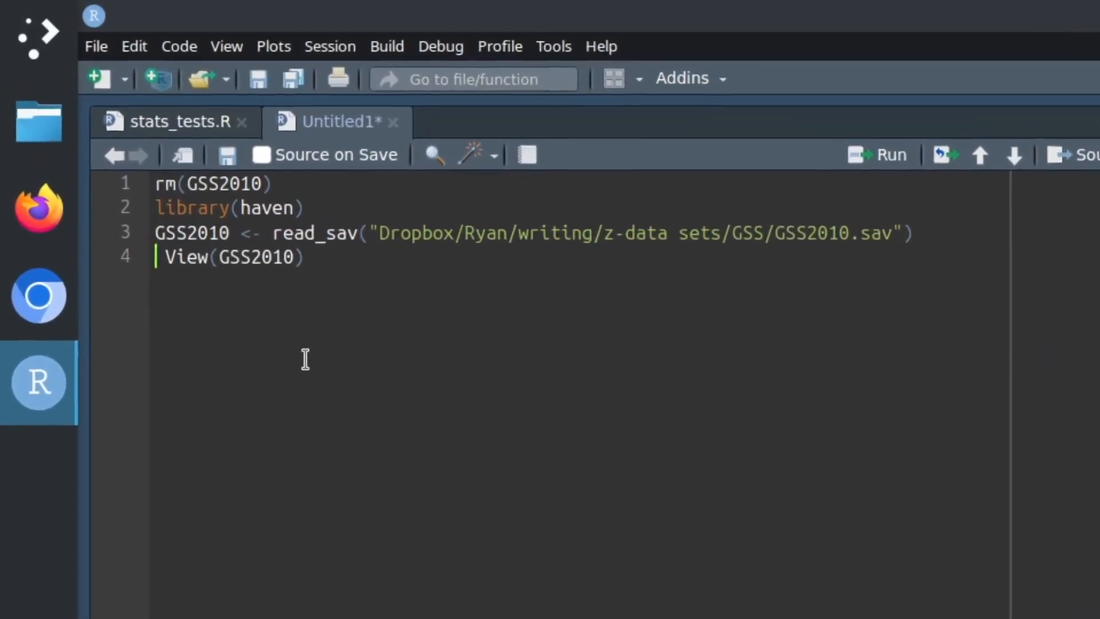
pyautogui.press('Delete')
# Step: Insert the line install.packages("haven") above library(haven) in the script
pyautogui.click(344, 208)
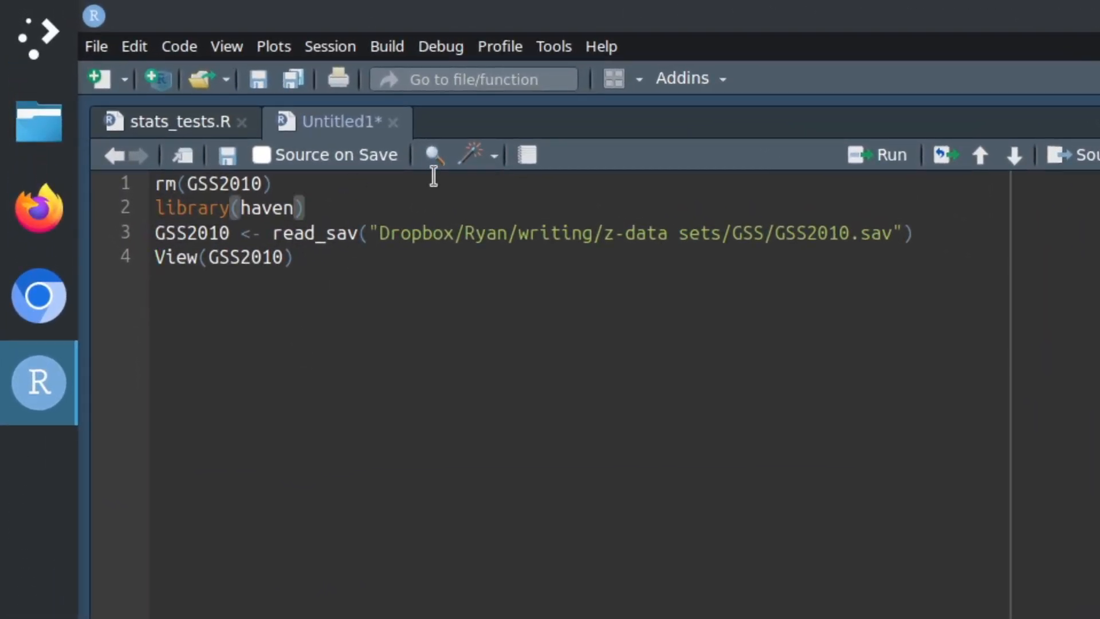
pyautogui.press('Up')
pyautogui.press('Return')
pyautogui.write('install')
pyautogui.press('Return')
pyautogui.write('haven')
pyautogui.press('BackSpace')
pyautogui.press('BackSpace')
pyautogui.press('BackSpace')
pyautogui.press('BackSpace')
pyautogui.press('BackSpace')
pyautogui.write('"haven")')
pyautogui.hotkey('ctrl', 'Return')
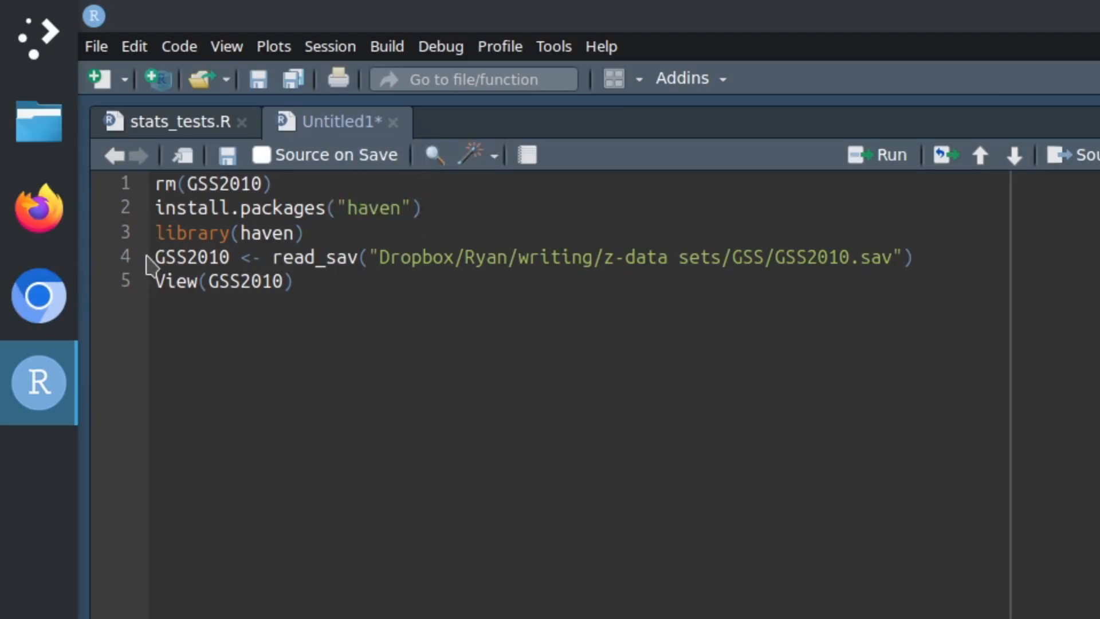
# Step: Add two new empty lines after View(GSS2010) at the end of the script
pyautogui.click(225, 261)
pyautogui.moveTo(226, 261); pyautogui.dragTo(152, 262)
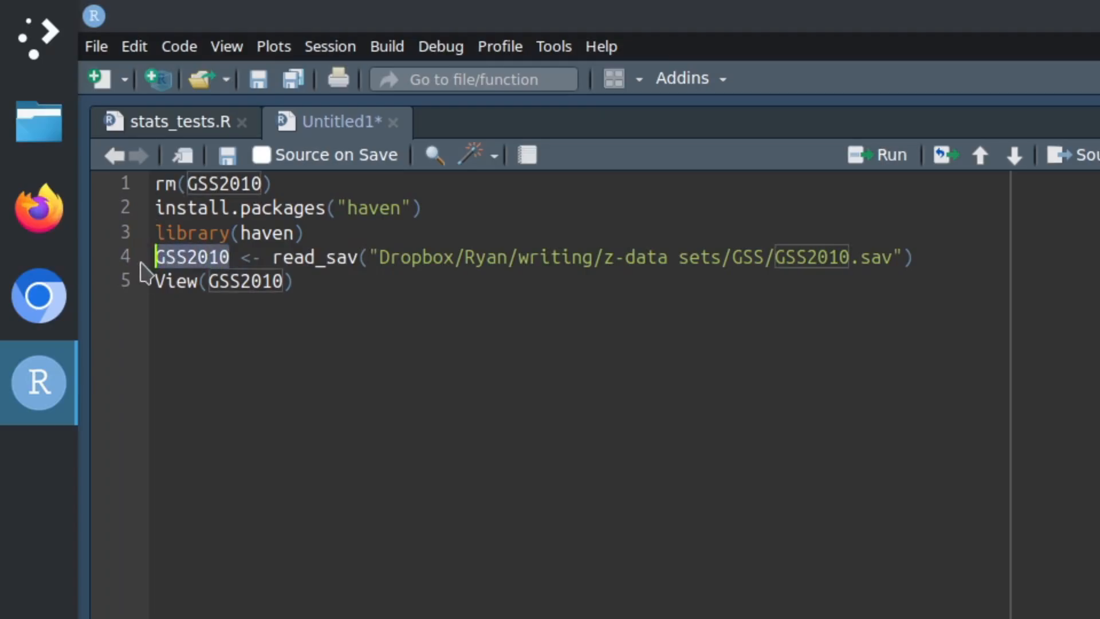
pyautogui.click(300, 282)
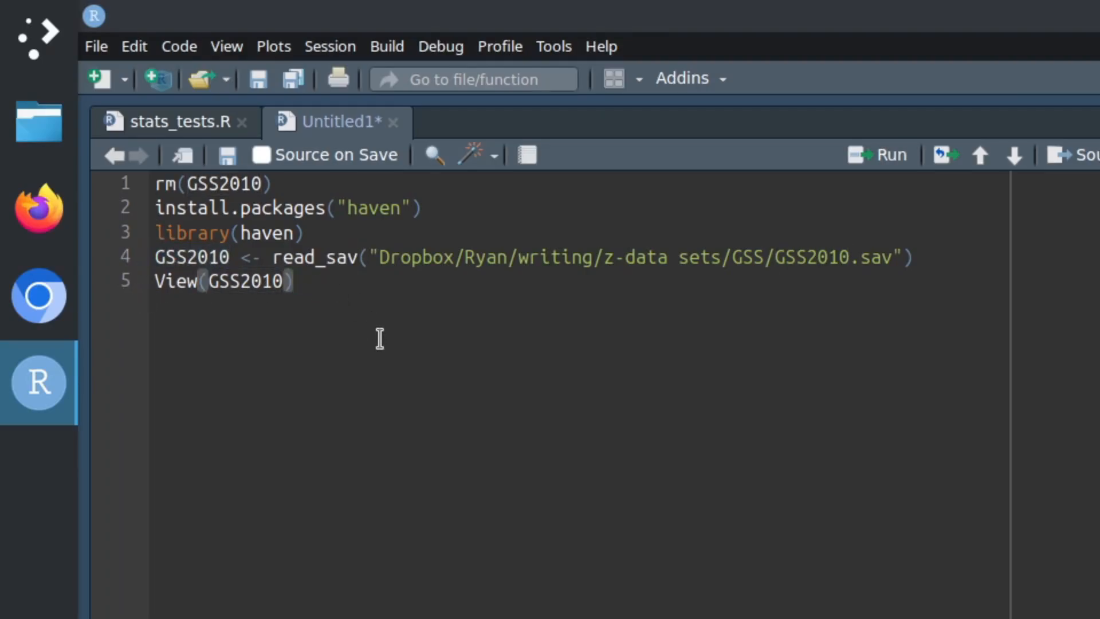
pyautogui.press('Return')
pyautogui.press('Return')
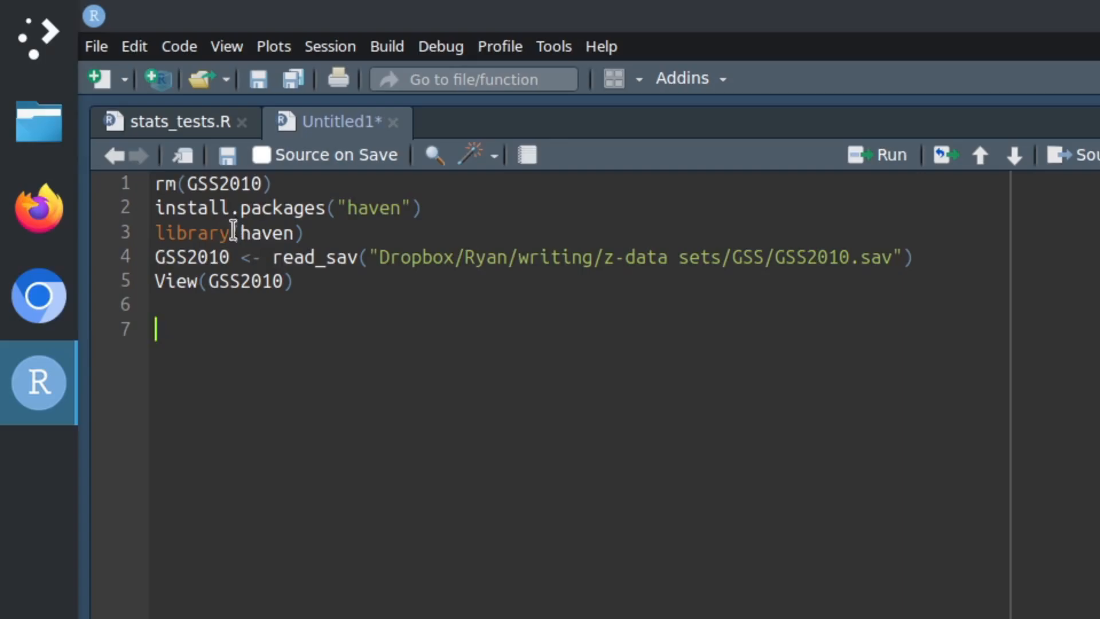
# Step: Start opening an existing file and browse to the GSS folder inside writing/z-data sets
pyautogui.click(96, 45)
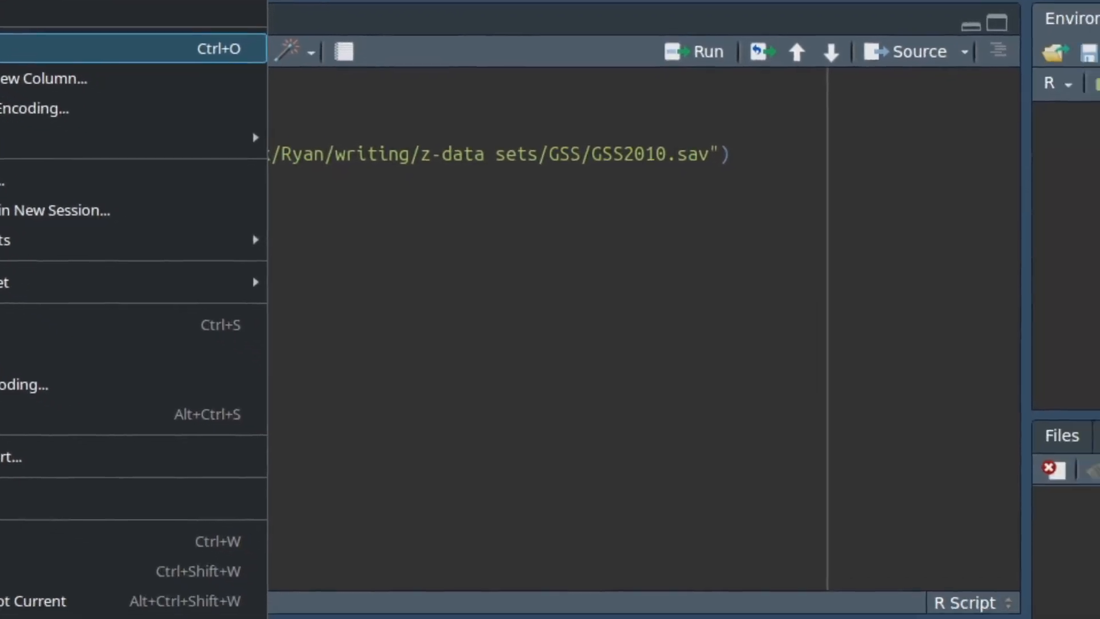
pyautogui.click(122, 152)
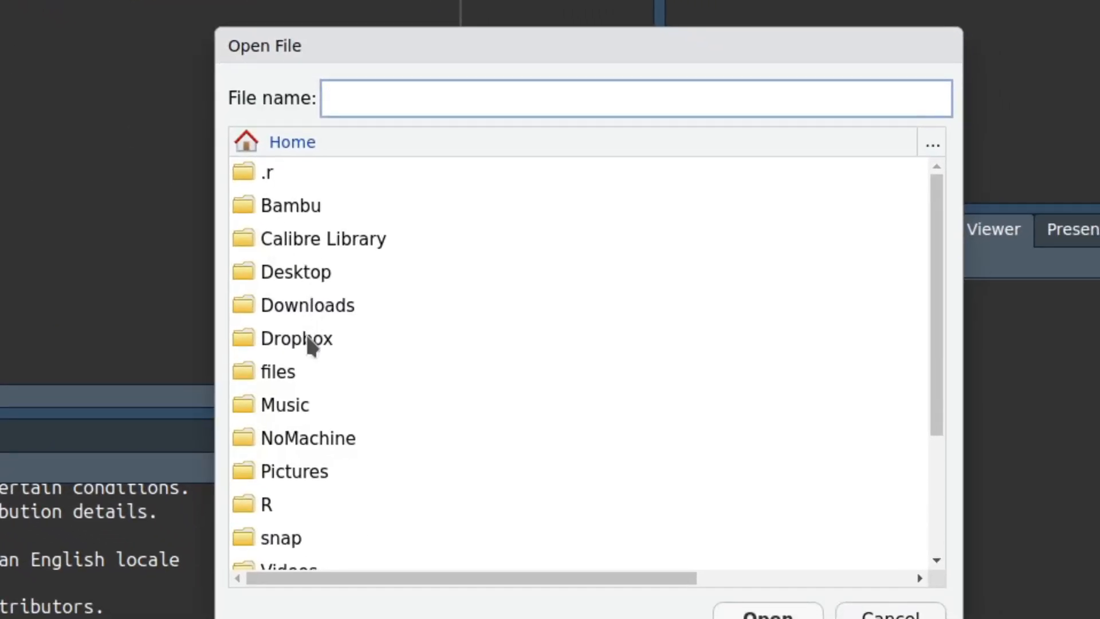
pyautogui.doubleClick(308, 339)
pyautogui.doubleClick(303, 338)
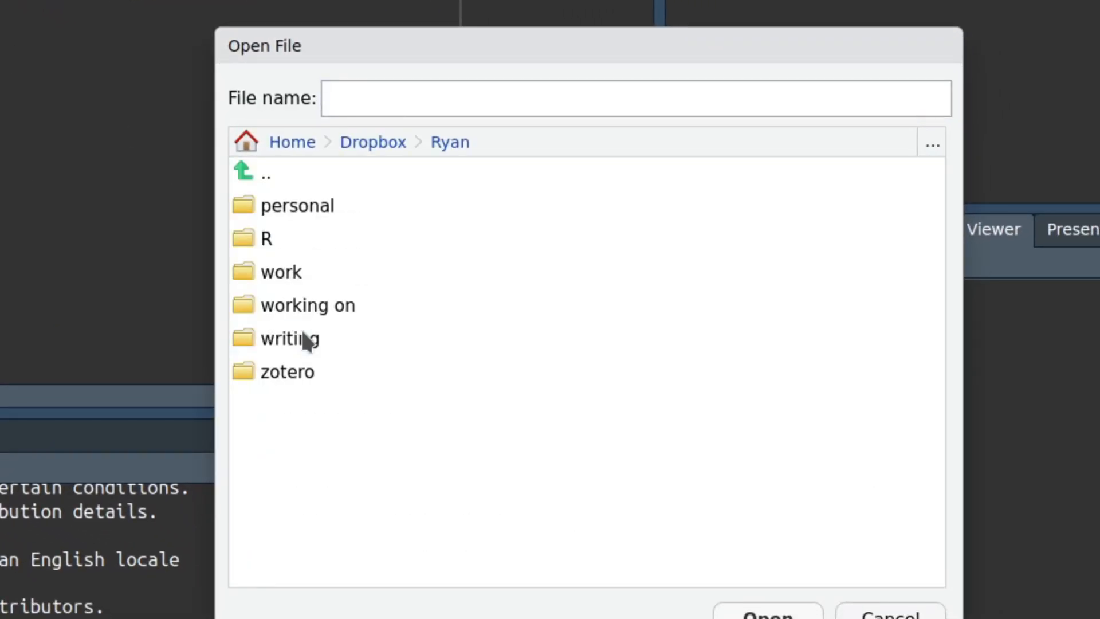
pyautogui.doubleClick(304, 339)
pyautogui.scroll(-8, 328, 401)
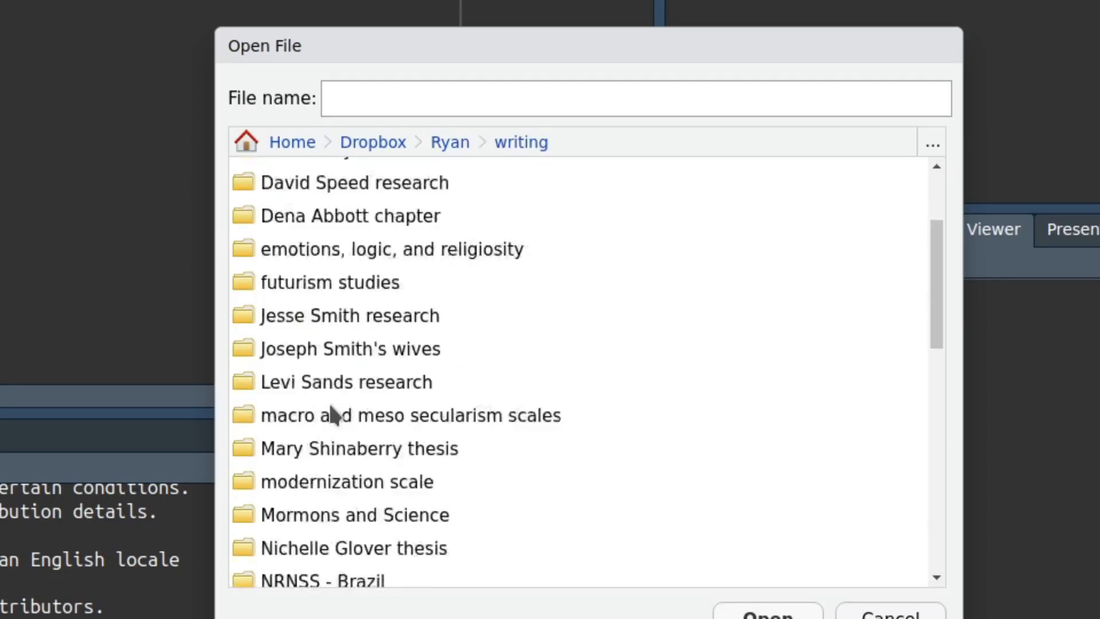
pyautogui.doubleClick(321, 435)
pyautogui.scroll(-2, 321, 434)
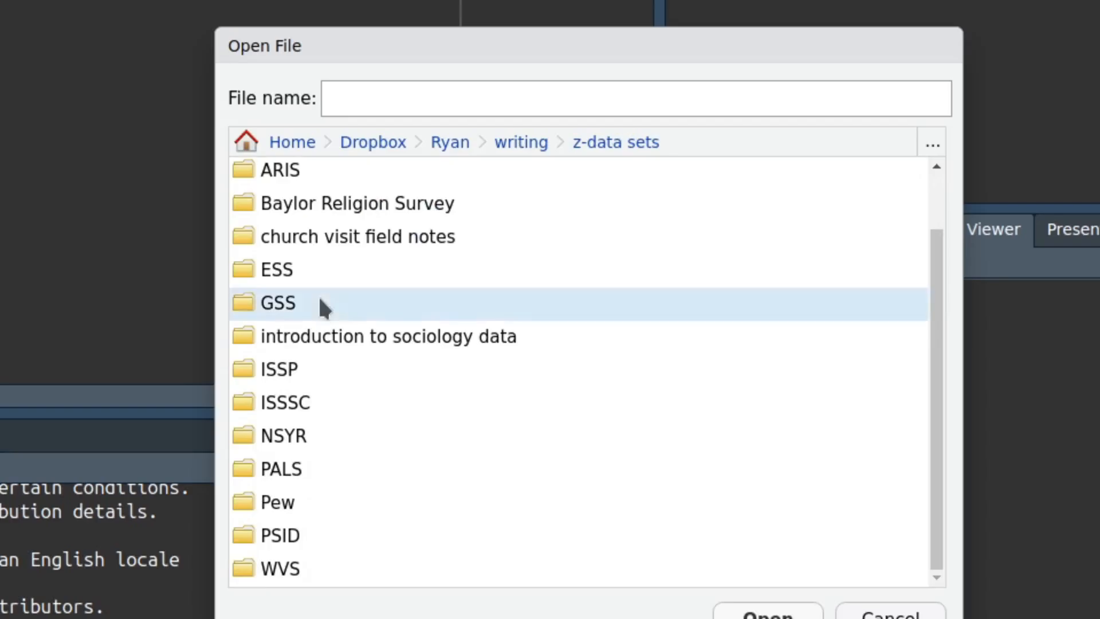
pyautogui.doubleClick(319, 304)
# Step: Open GSS2010.RData and load it into the global environment
pyautogui.scroll(-3, 346, 360)
pyautogui.scroll(-2, 343, 355)
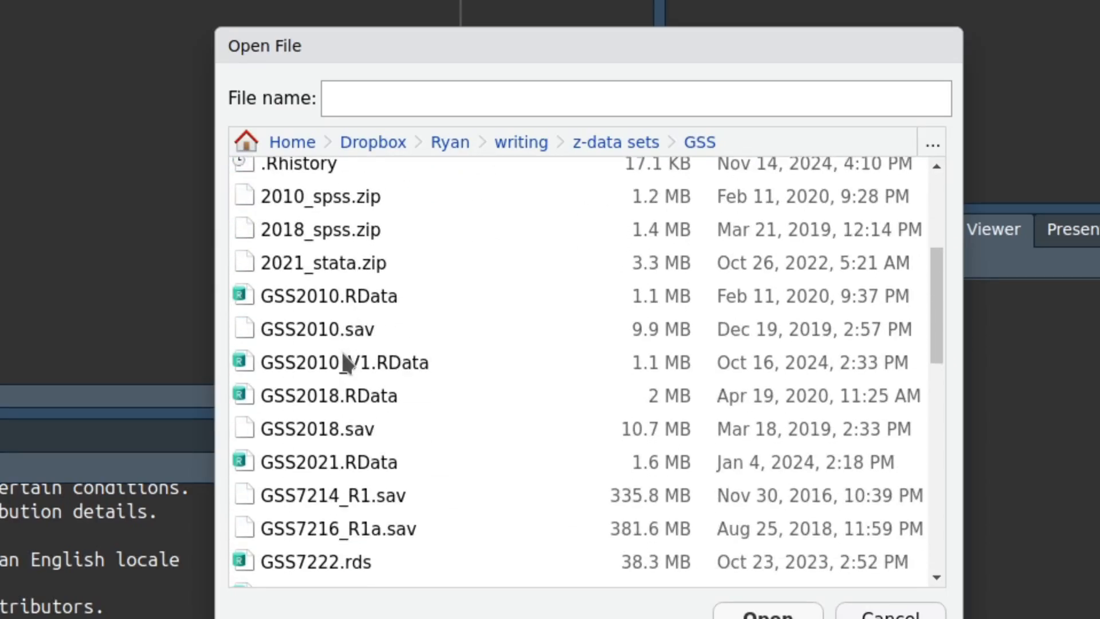
pyautogui.click(342, 300)
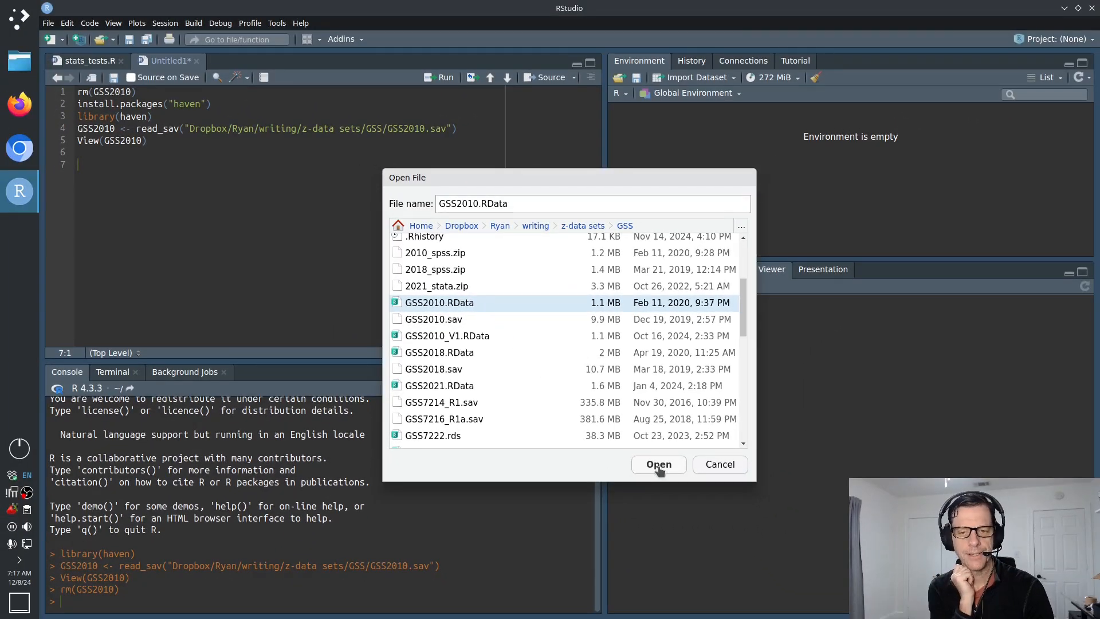
pyautogui.click(659, 465)
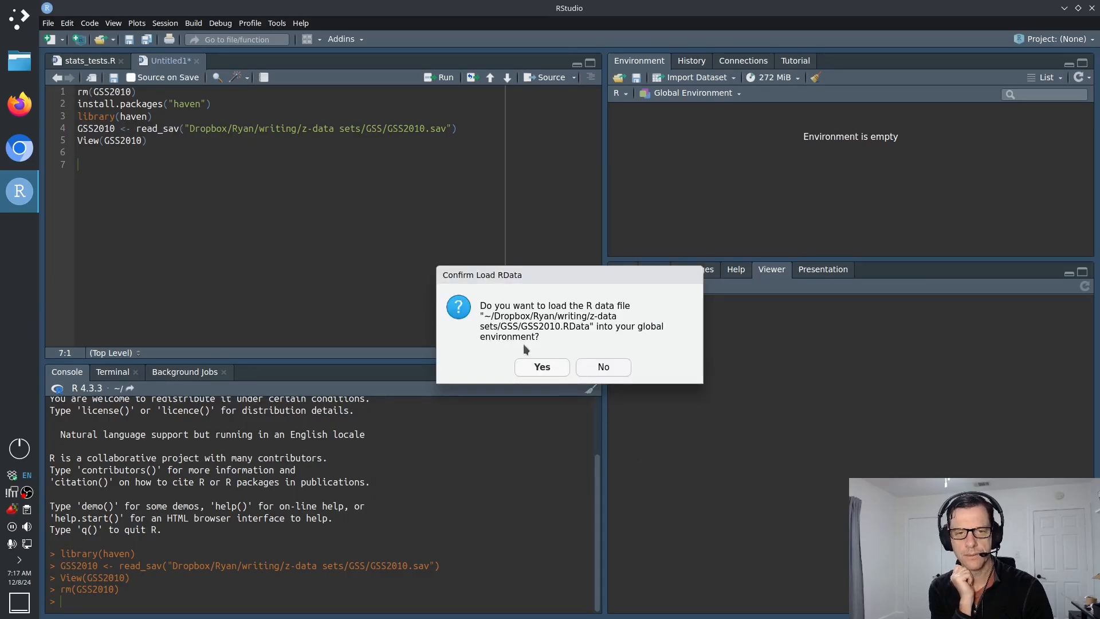
pyautogui.click(535, 368)
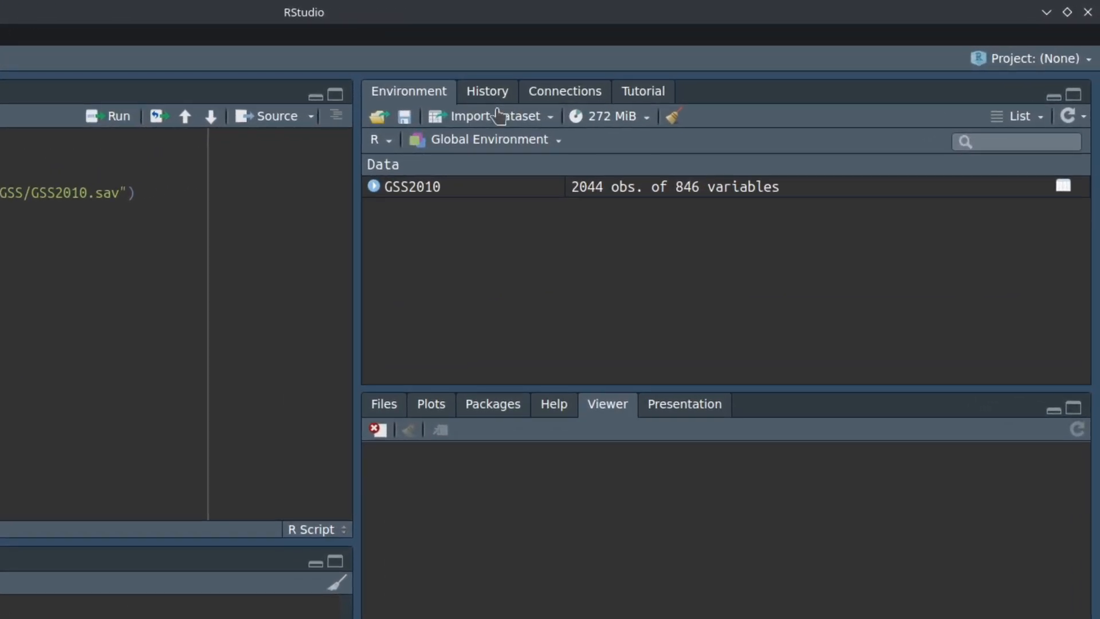
pyautogui.click(499, 117)
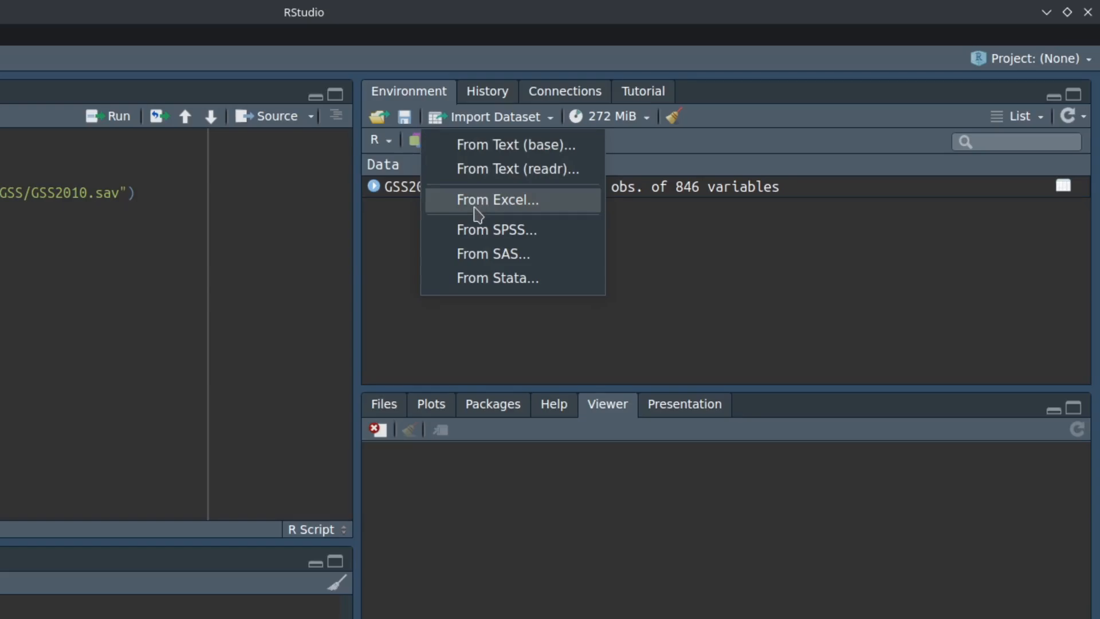
pyautogui.click(493, 123)
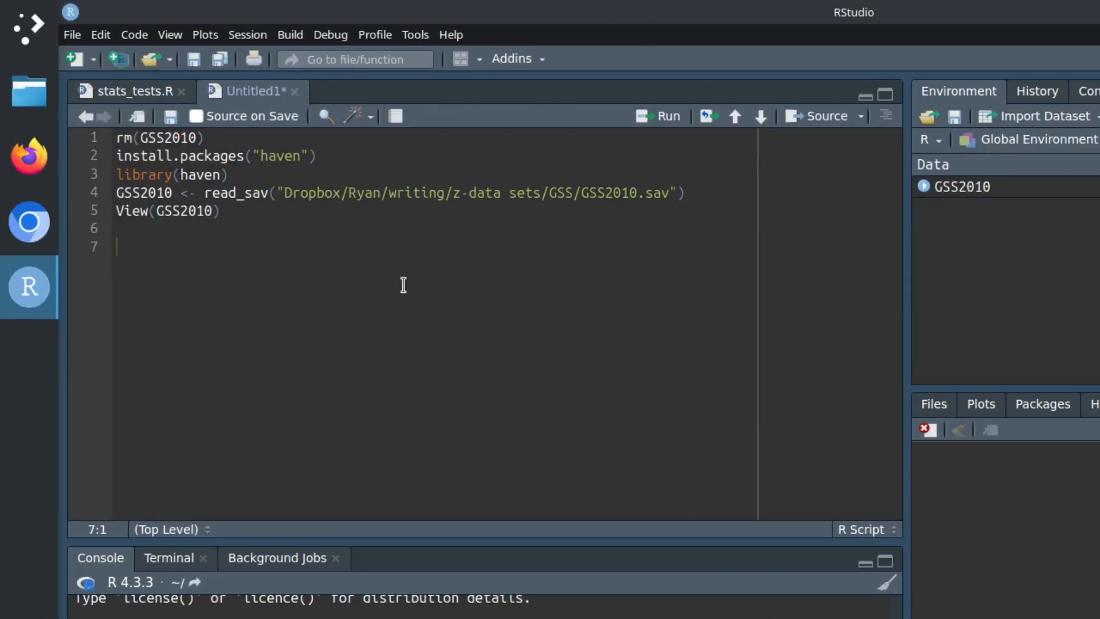
pyautogui.click(72, 34)
pyautogui.click(73, 35)
pyautogui.moveTo(251, 208); pyautogui.dragTo(114, 154)
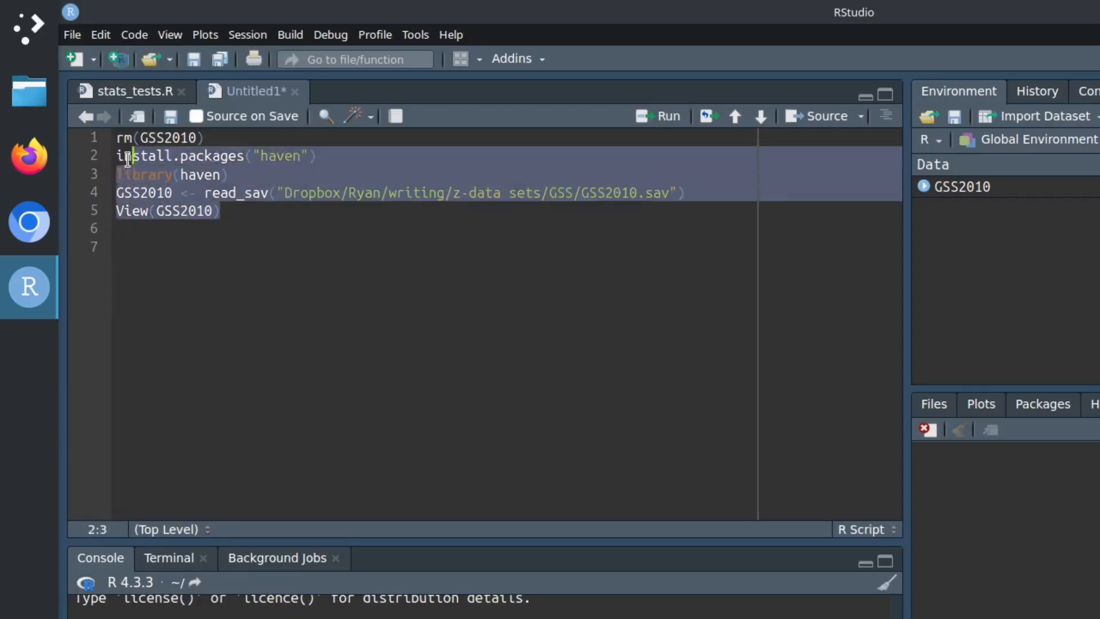
pyautogui.click(172, 229)
pyautogui.moveTo(115, 137); pyautogui.dragTo(205, 138)
pyautogui.click(213, 243)
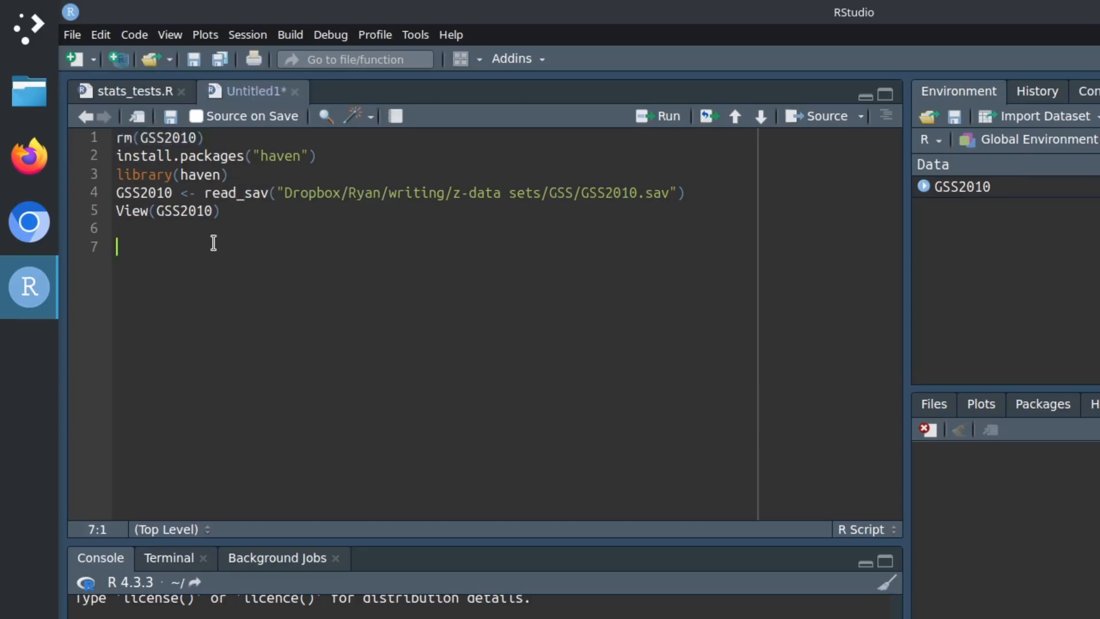